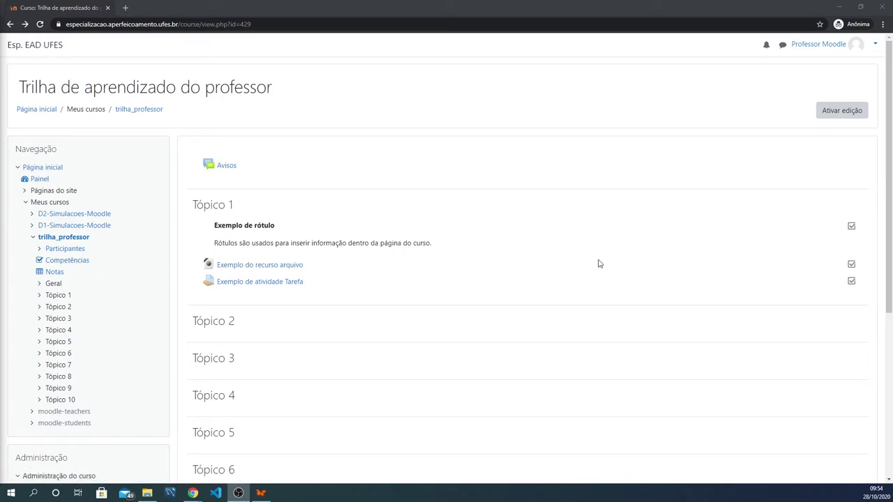
# Open the settings page of the Trilha de aprendizado do professor course from the course administration
pyautogui.scroll(-1, 129, 276)
pyautogui.scroll(-3, 129, 277)
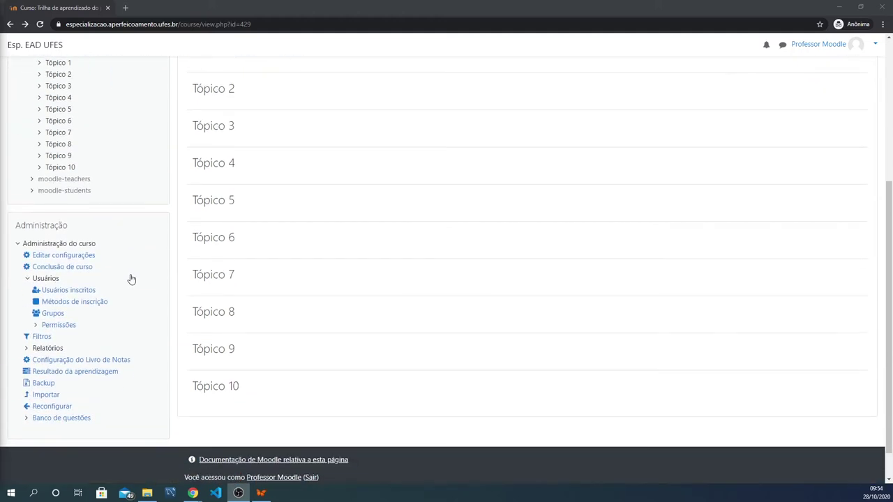
pyautogui.click(129, 278)
pyautogui.scroll(5, 89, 254)
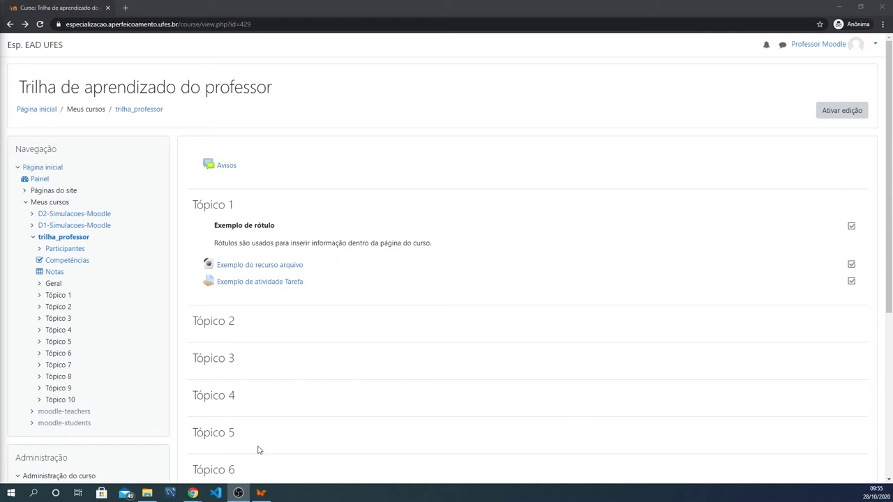
pyautogui.scroll(-5, 259, 353)
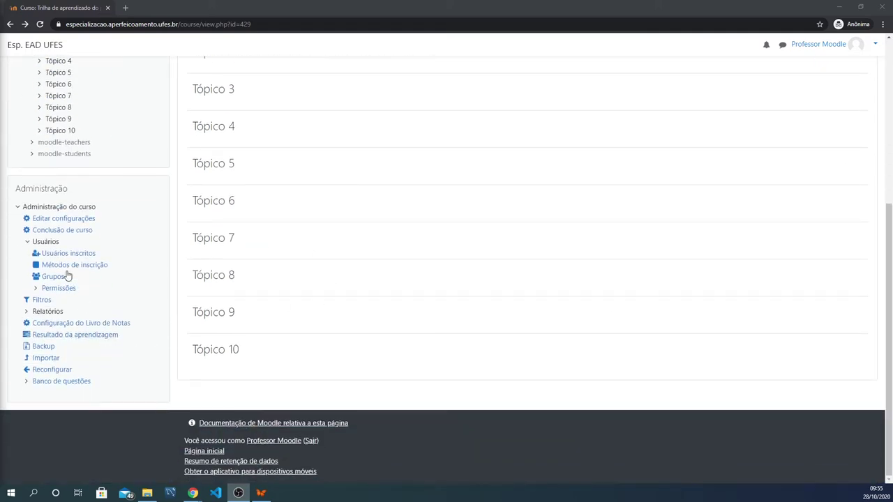
pyautogui.click(60, 221)
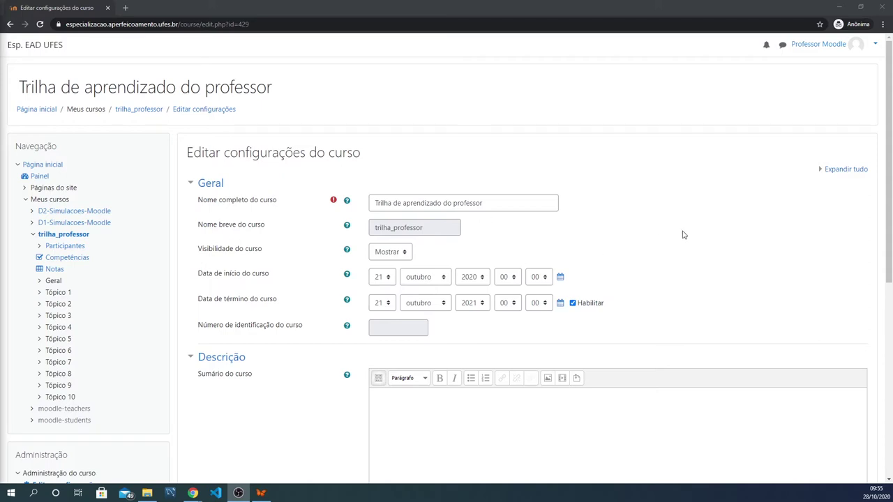
# Collapse the Geral and Descrição sections to get an overview of all course setting categories
pyautogui.click(191, 185)
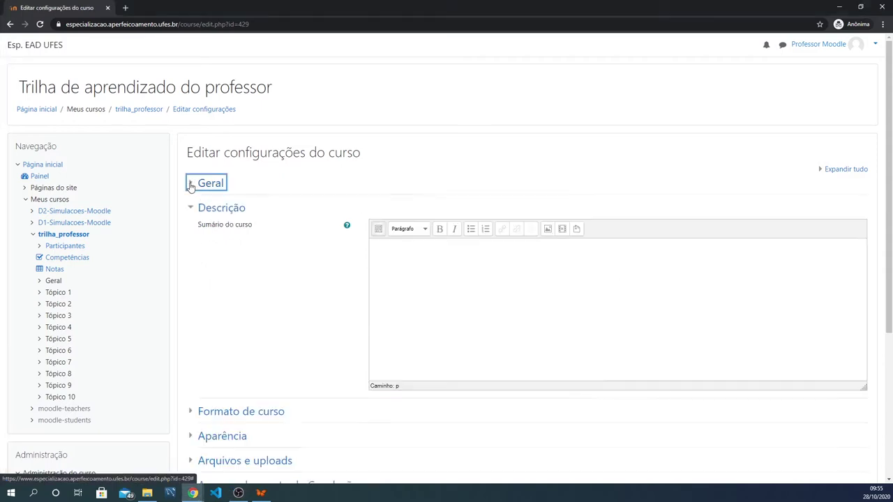
pyautogui.click(189, 208)
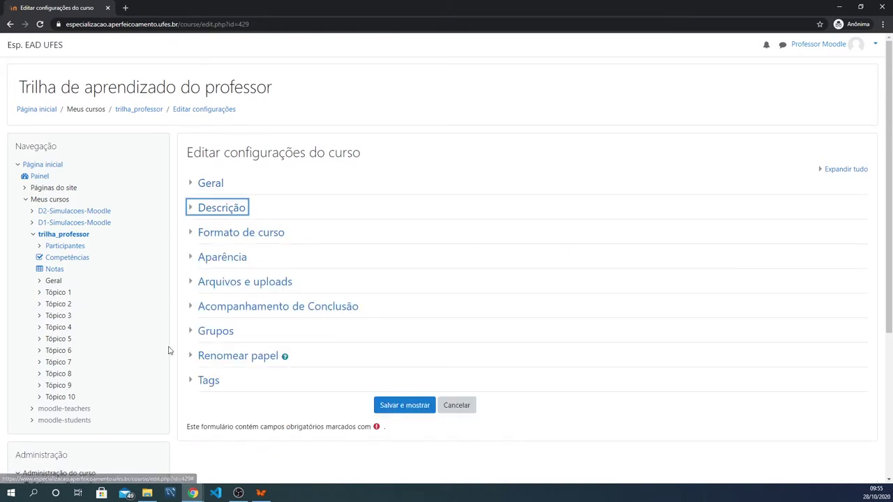
pyautogui.click(334, 167)
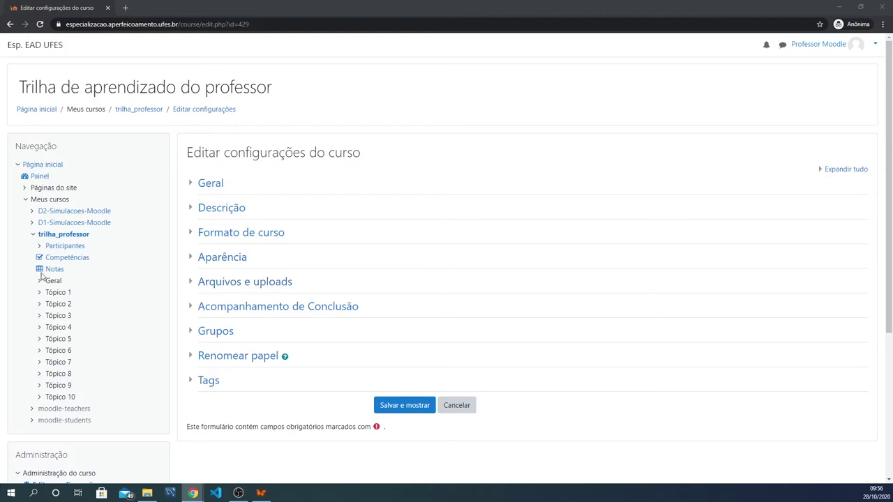
# Expand the Geral section and examine the course's full name and the visibility options
pyautogui.click(192, 188)
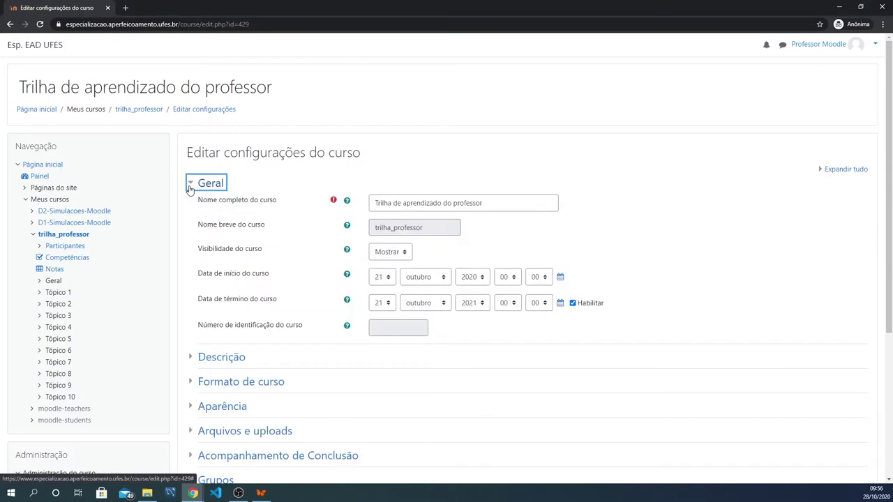
pyautogui.tripleClick(443, 203)
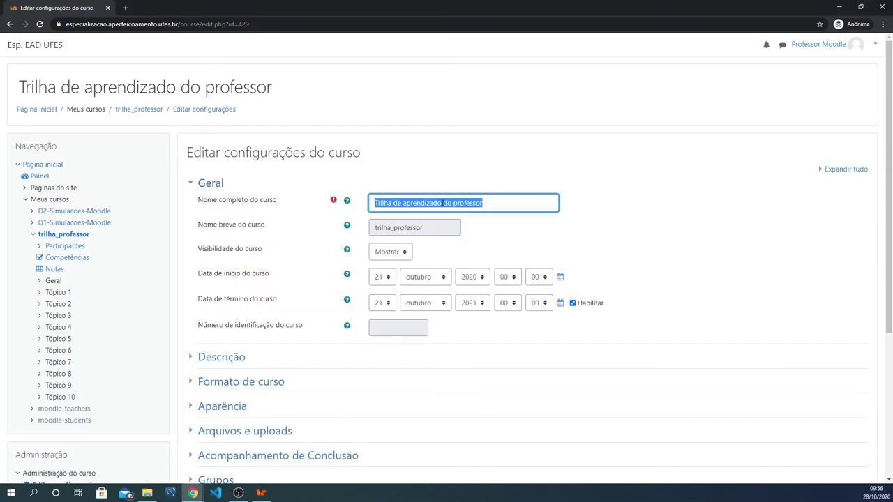
pyautogui.click(496, 201)
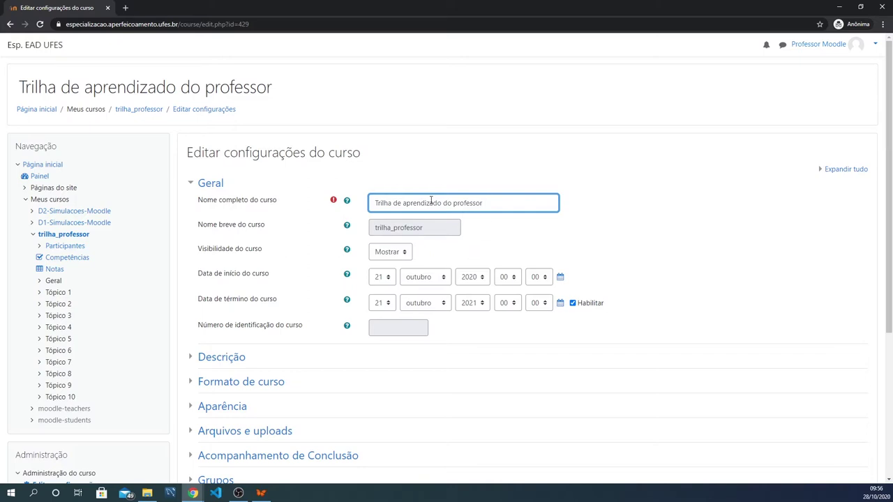
pyautogui.tripleClick(433, 202)
pyautogui.click(524, 203)
pyautogui.click(399, 253)
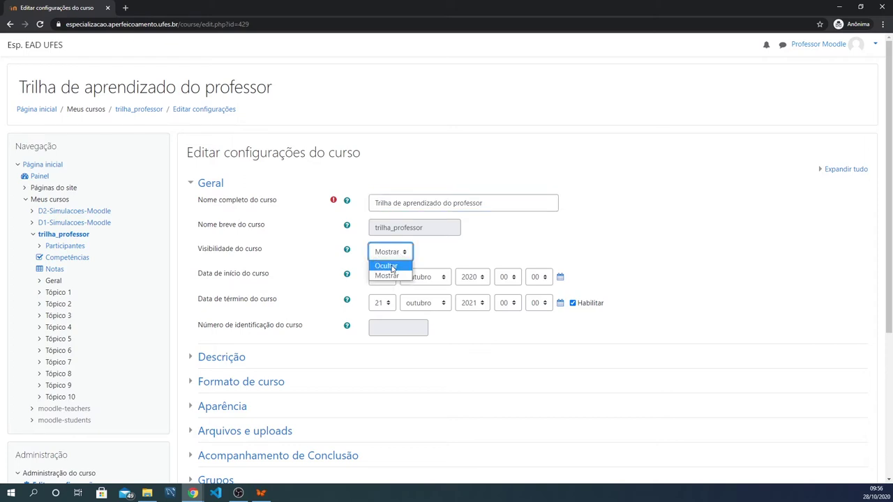
pyautogui.click(400, 252)
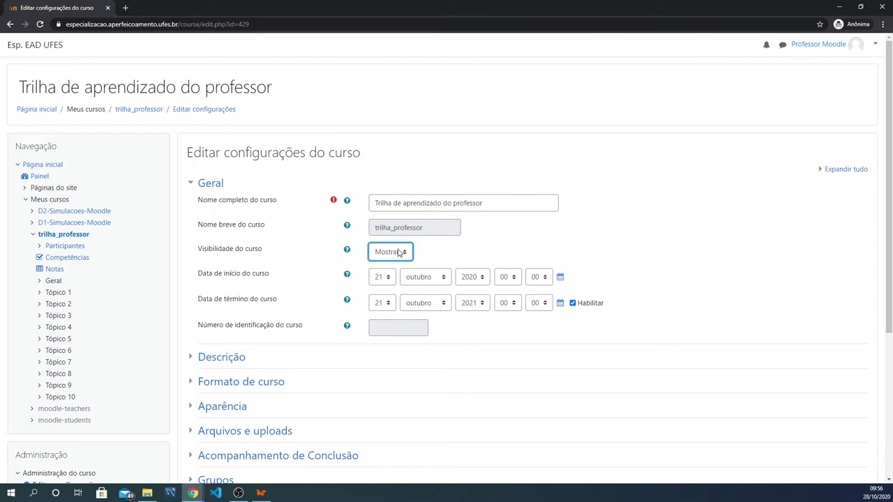
pyautogui.click(474, 255)
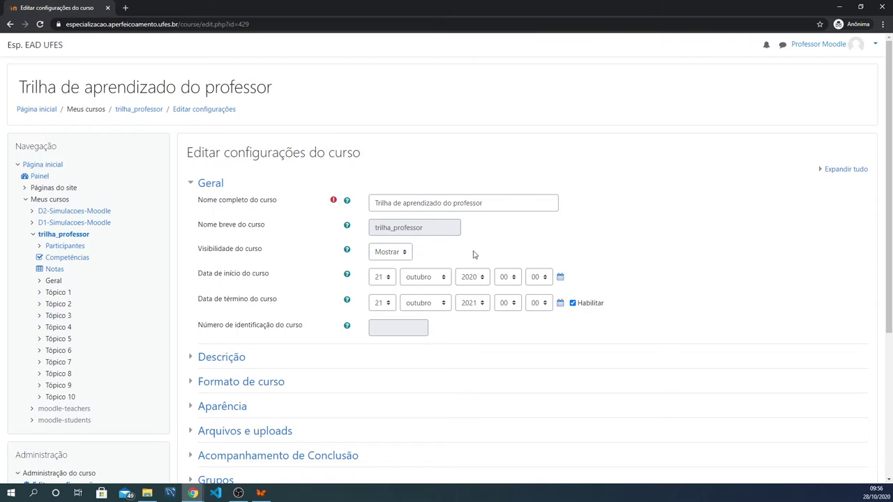
# Collapse the Geral section and inspect the course summary editor under Descrição
pyautogui.click(191, 187)
pyautogui.click(190, 210)
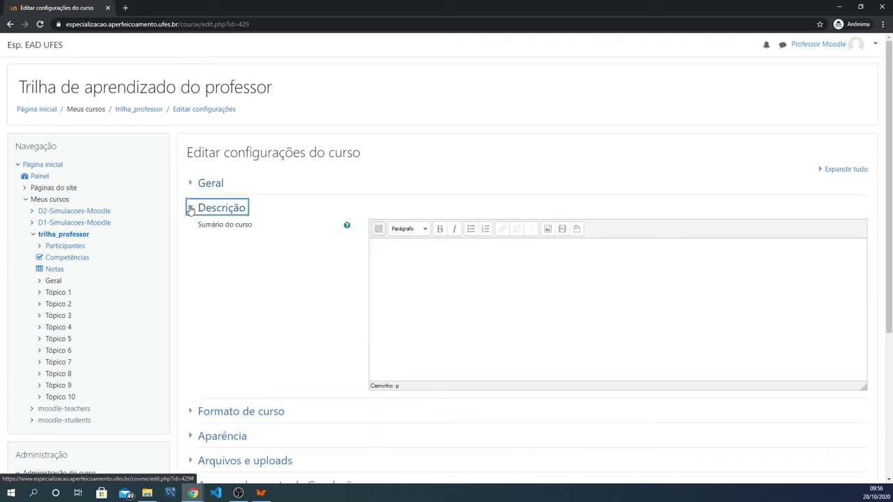
pyautogui.click(496, 272)
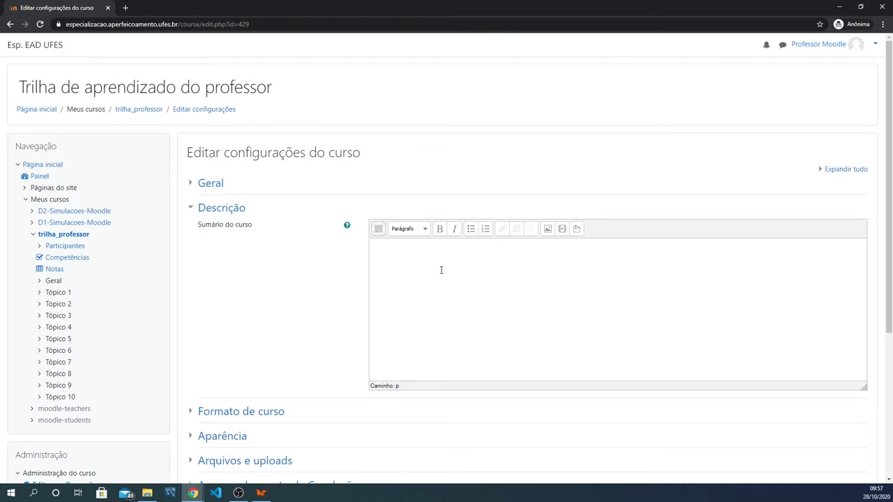
pyautogui.click(192, 210)
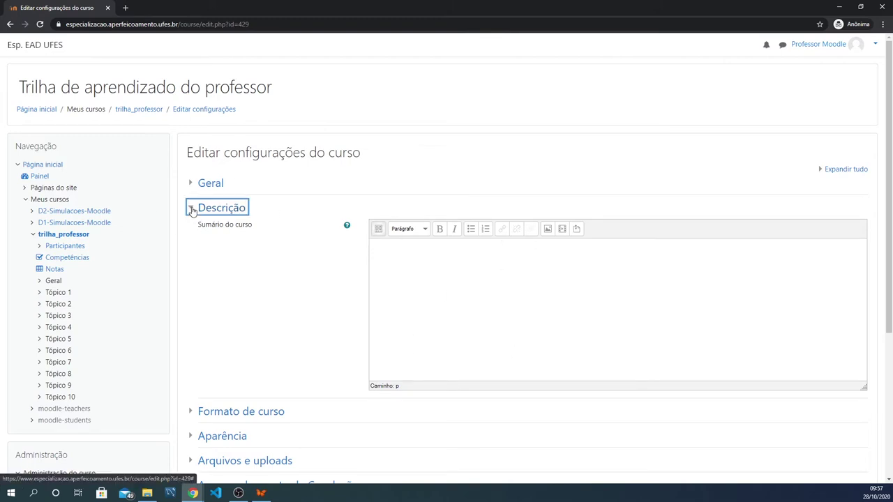
# Review the available course formats and hidden-section options under Formato de curso, checking the course dates under Geral
pyautogui.click(191, 231)
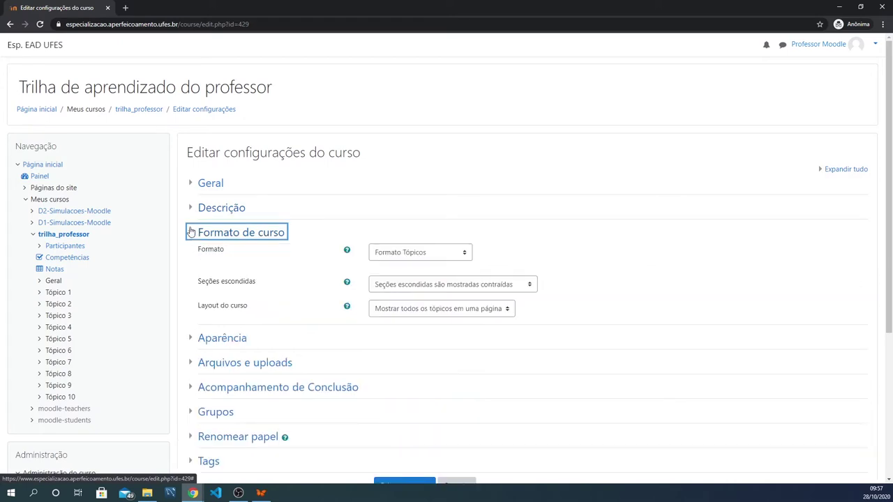
pyautogui.click(428, 258)
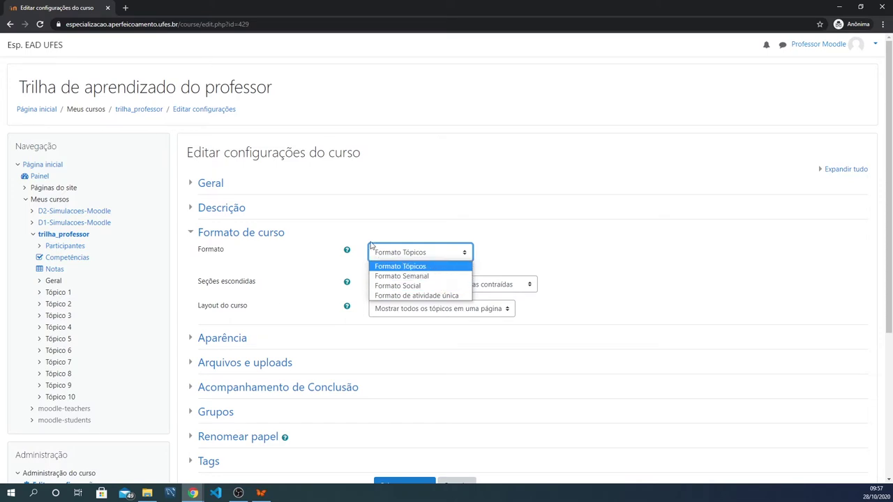
pyautogui.click(190, 183)
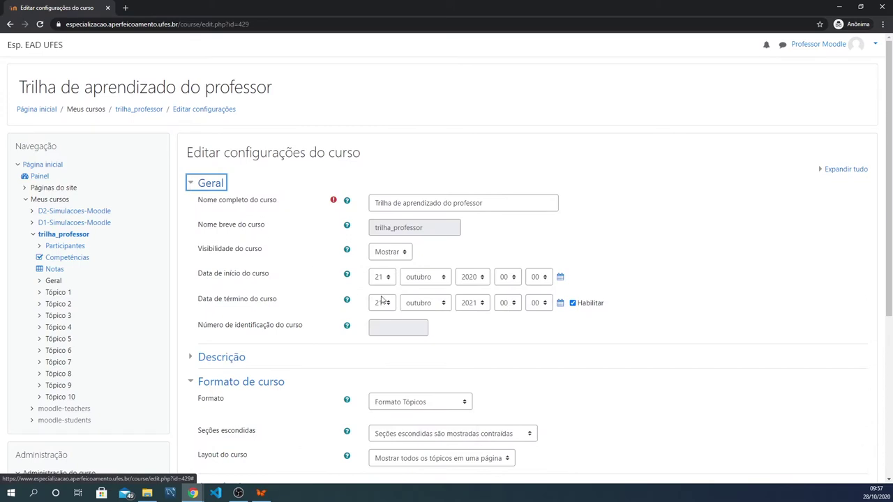
pyautogui.click(199, 182)
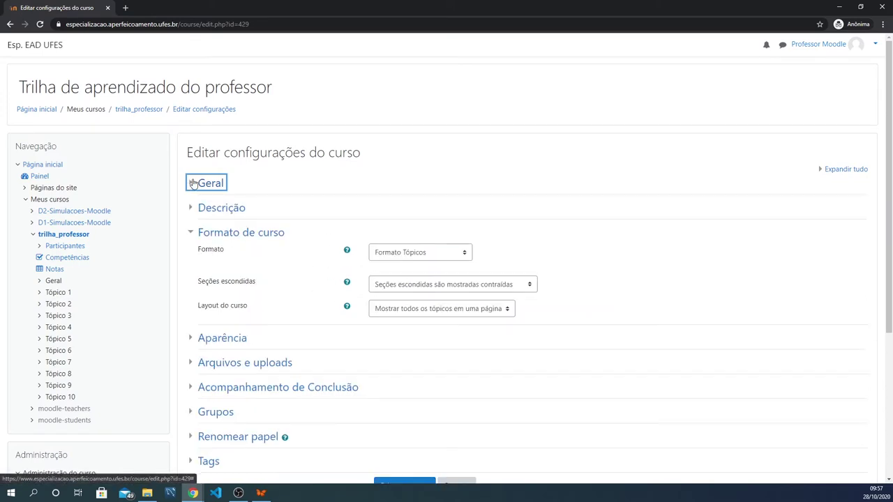
pyautogui.click(435, 254)
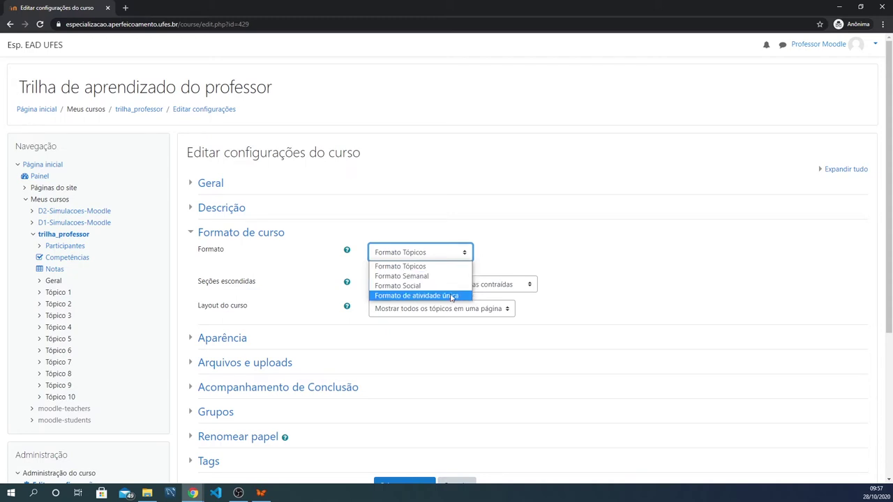
pyautogui.click(454, 255)
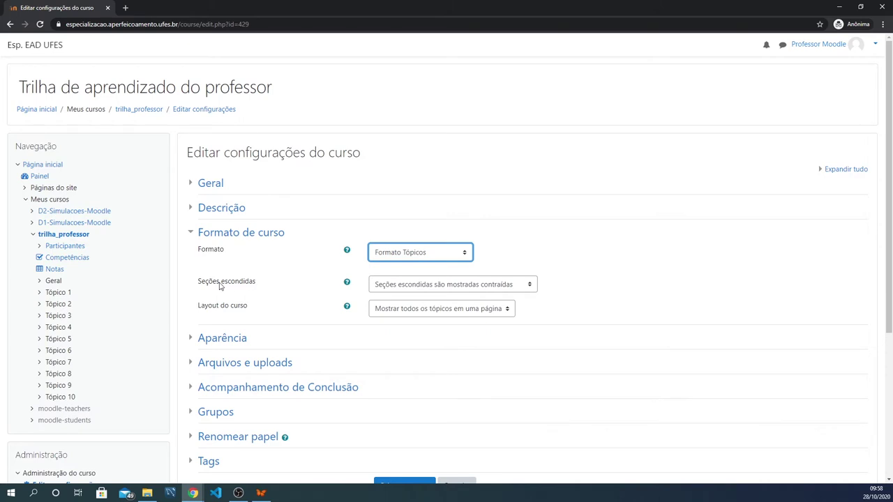
pyautogui.click(455, 288)
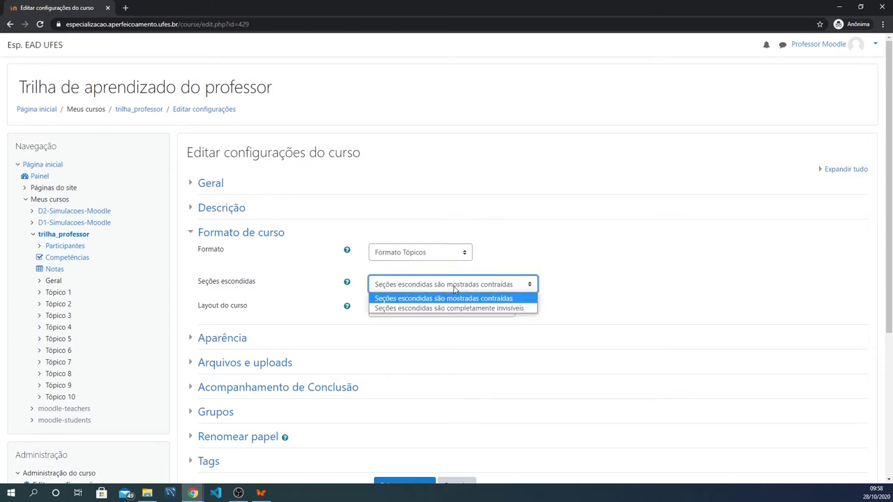
pyautogui.click(455, 288)
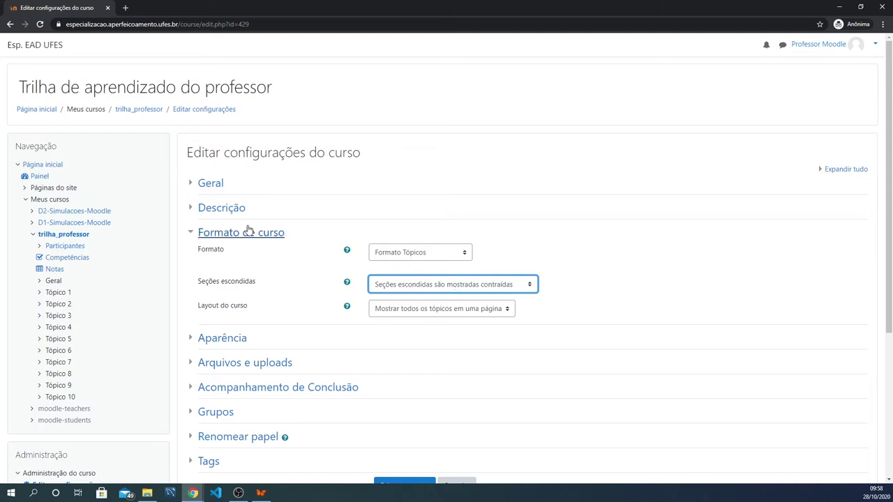
pyautogui.click(188, 235)
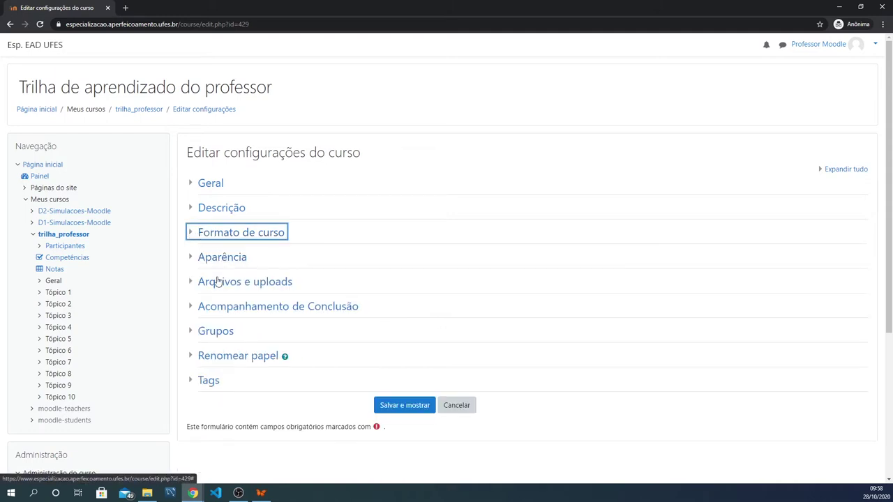
# Check the completion tracking setting under Acompanhamento de Conclusão and the group mode settings under Grupos
pyautogui.click(191, 308)
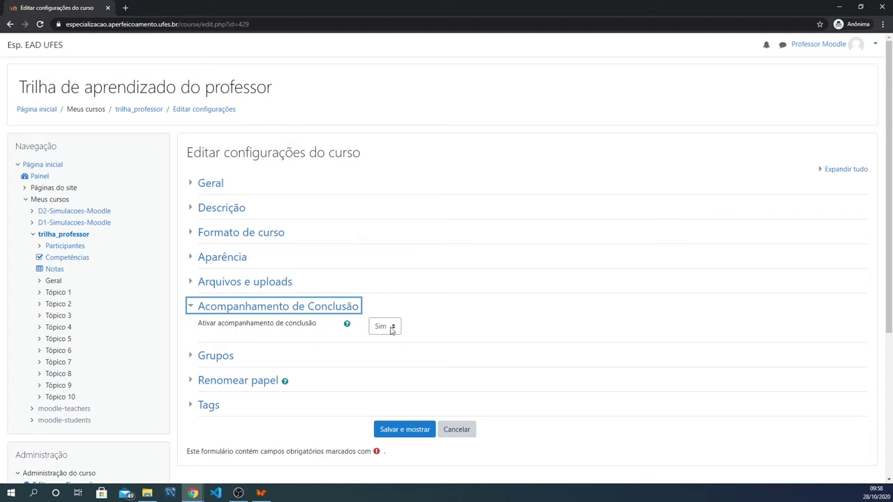
pyautogui.click(189, 309)
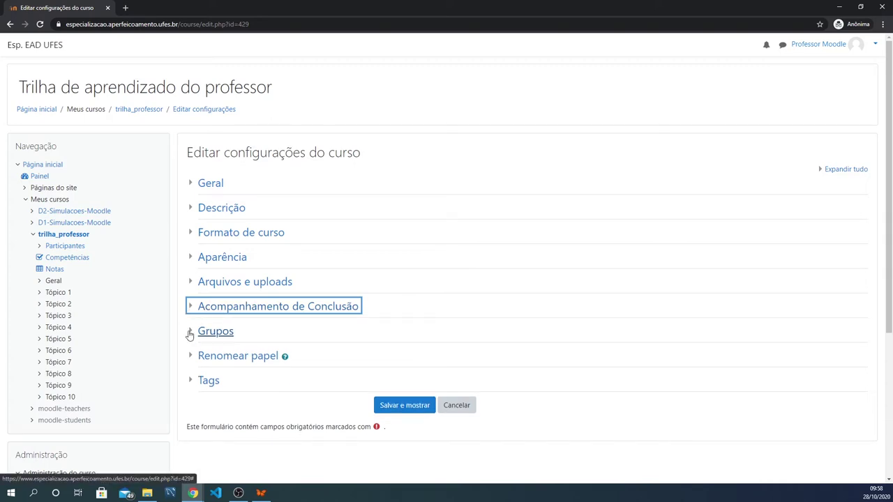
pyautogui.click(189, 333)
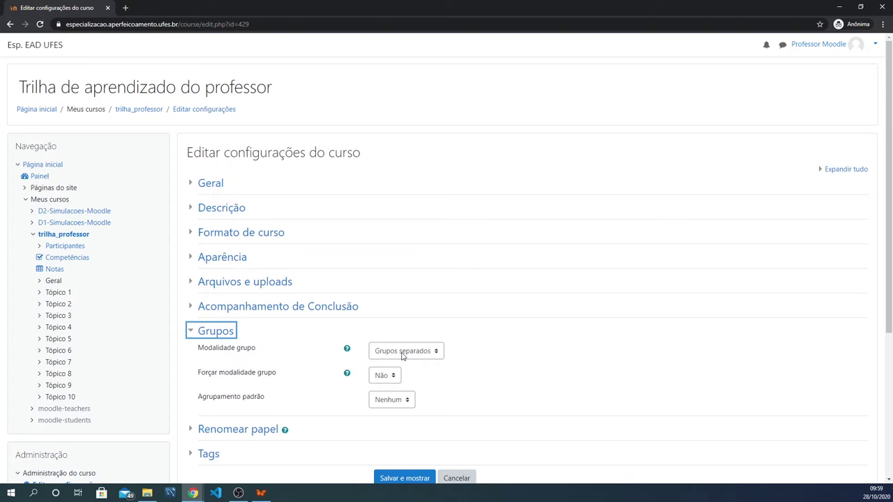
pyautogui.click(190, 333)
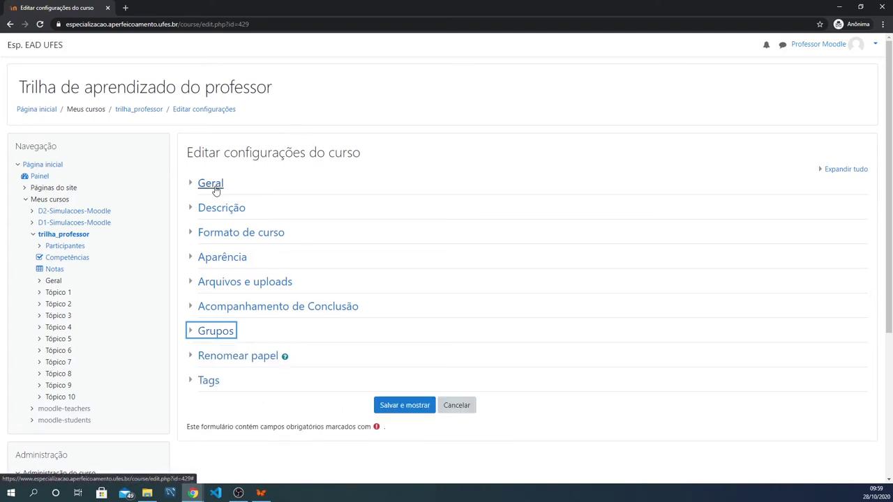
# Save the settings, return to the course page and turn on editing mode
pyautogui.click(403, 408)
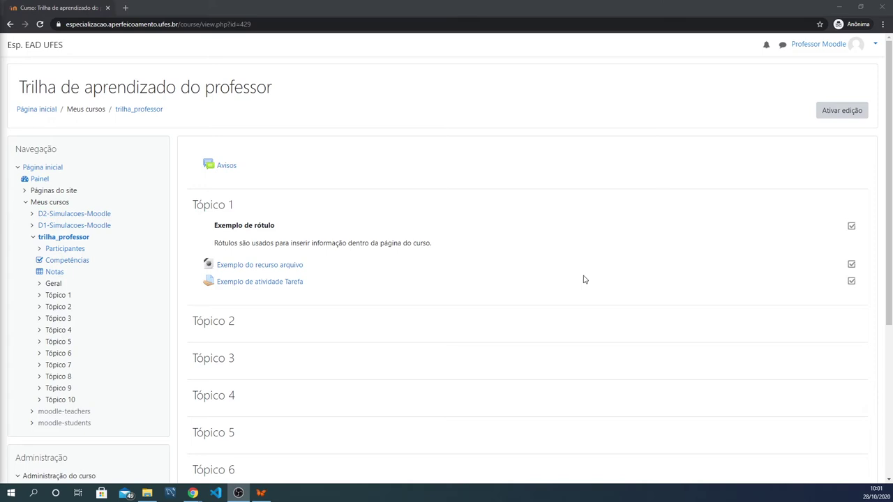
pyautogui.click(842, 111)
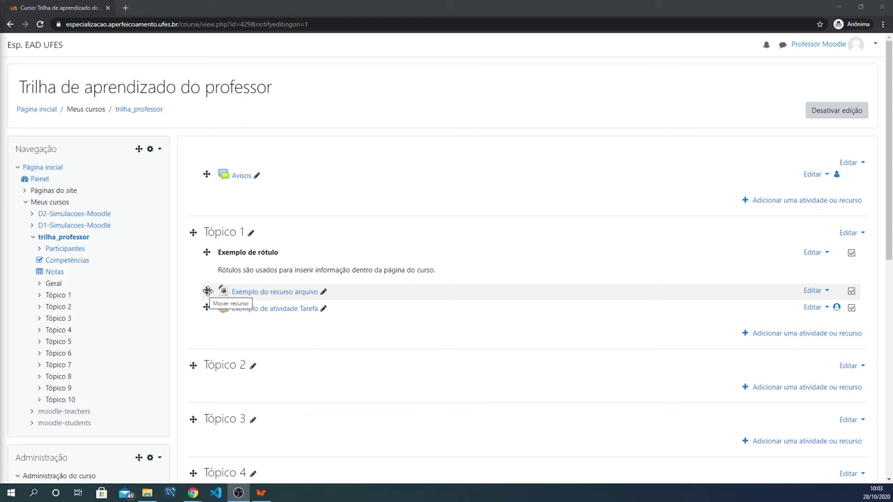
# Move the Exemplo do recurso arquivo resource above the label in Tópico 1, and return it below the label
pyautogui.moveTo(207, 291); pyautogui.dragTo(204, 253)
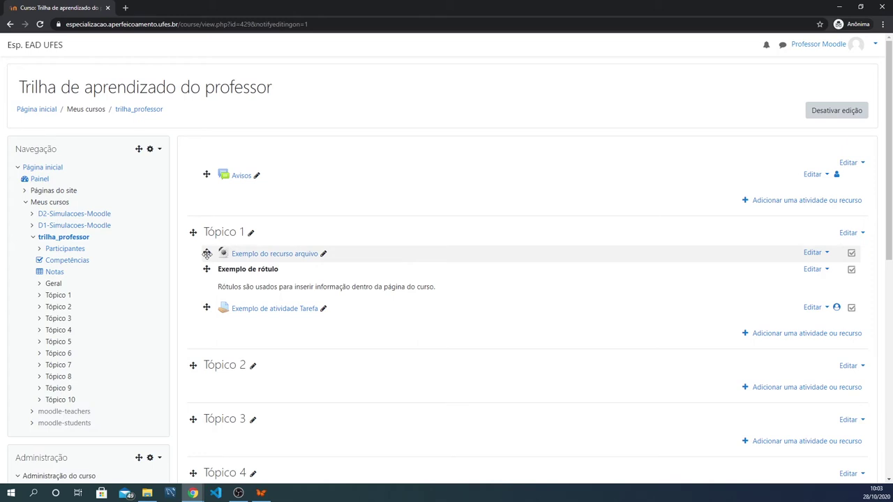
pyautogui.moveTo(207, 253); pyautogui.dragTo(206, 296)
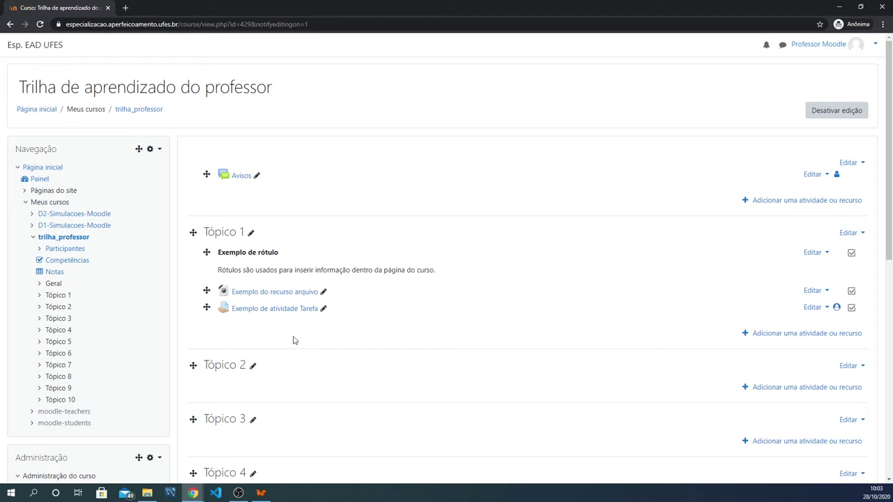
# Open the Avisos forum's title for inline editing and close it with the same name
pyautogui.click(257, 179)
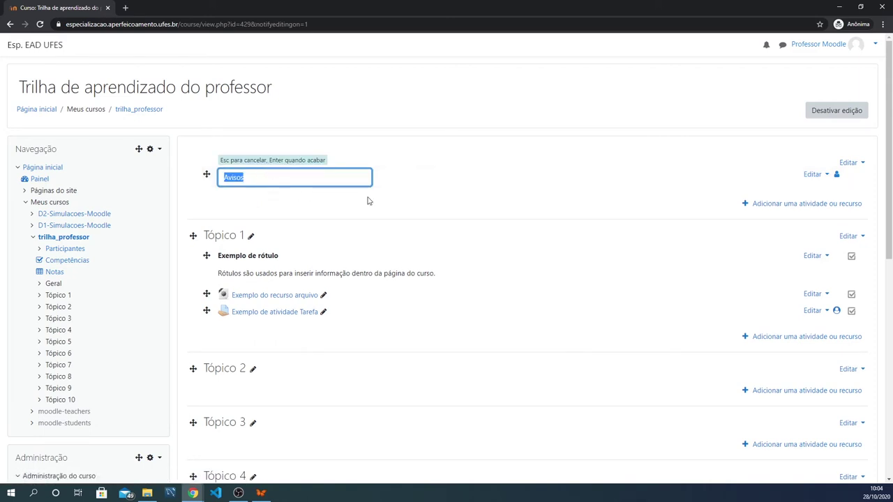
pyautogui.press('Return')
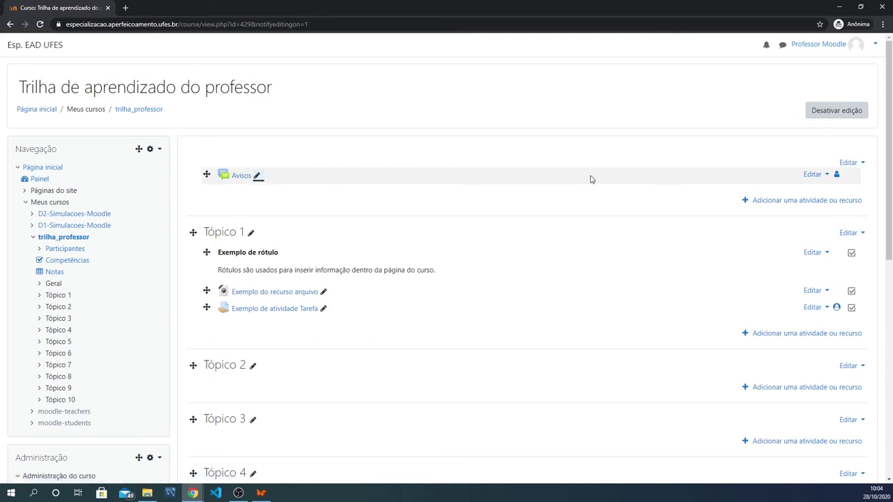
# Check the editing options available for the Avisos forum and close them without choosing one
pyautogui.click(825, 178)
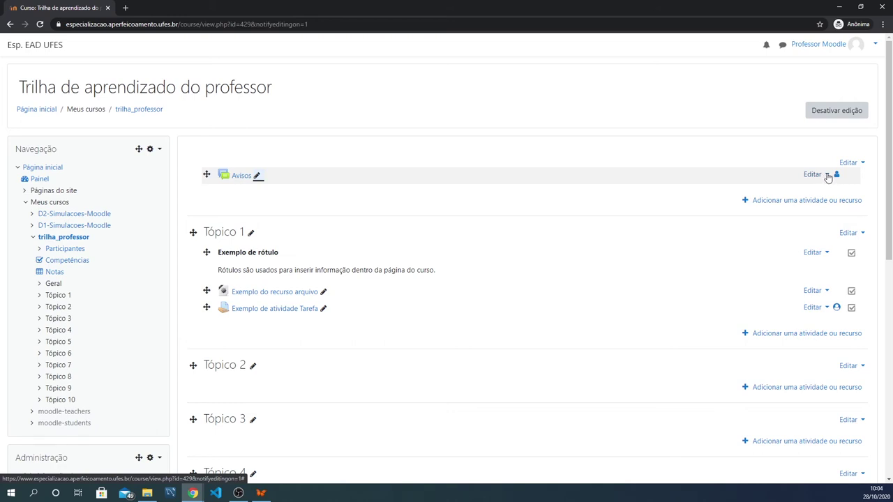
pyautogui.click(827, 176)
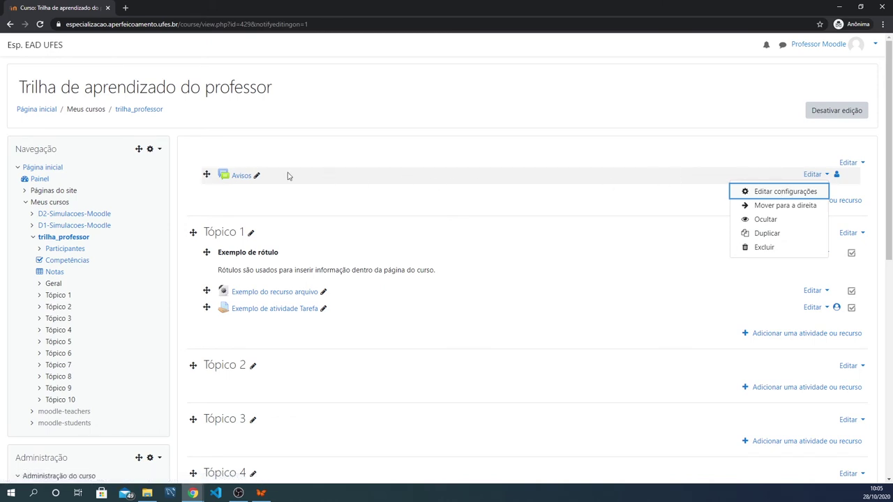
pyautogui.click(828, 176)
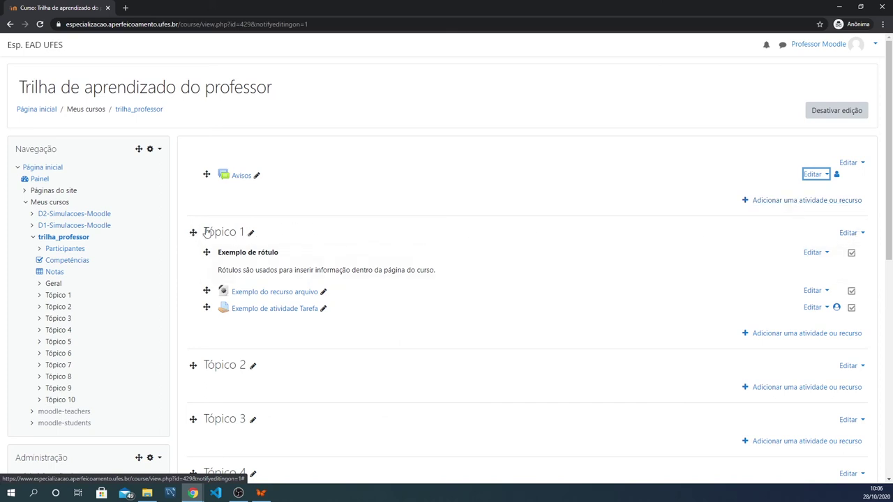
# Check the editing options available for the Tópico 1 section and close them without choosing one
pyautogui.click(863, 233)
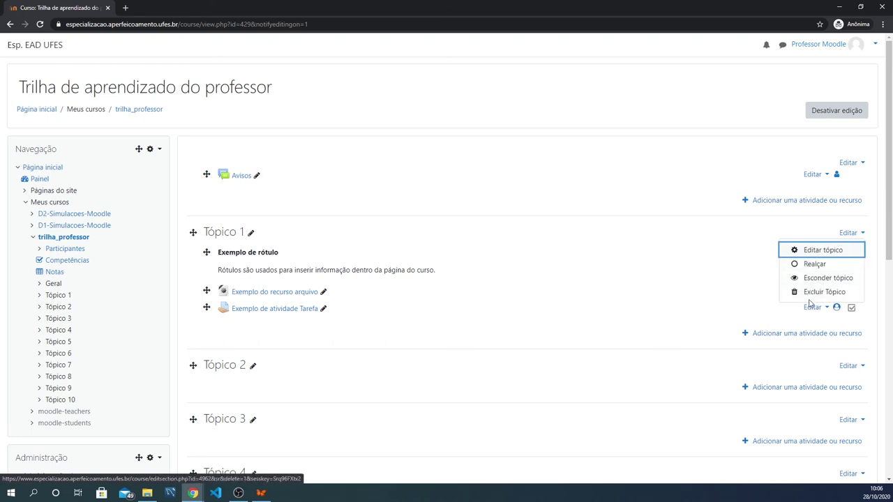
pyautogui.click(863, 235)
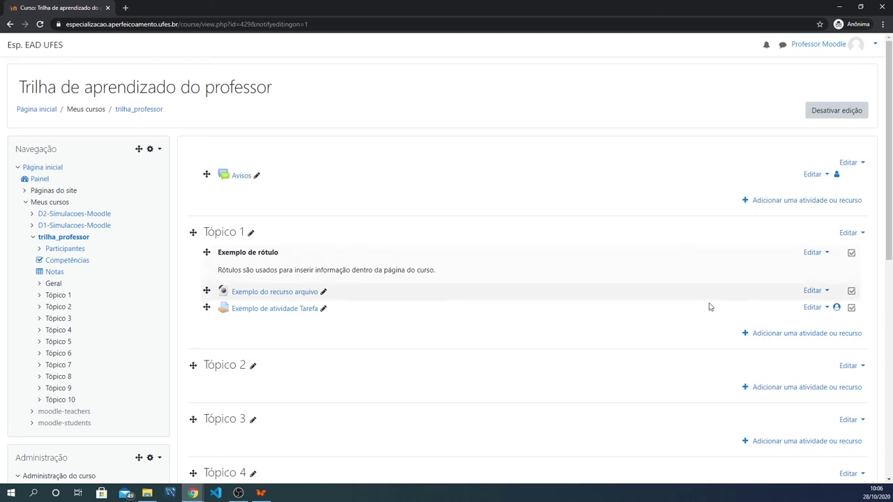
pyautogui.scroll(-6, 654, 304)
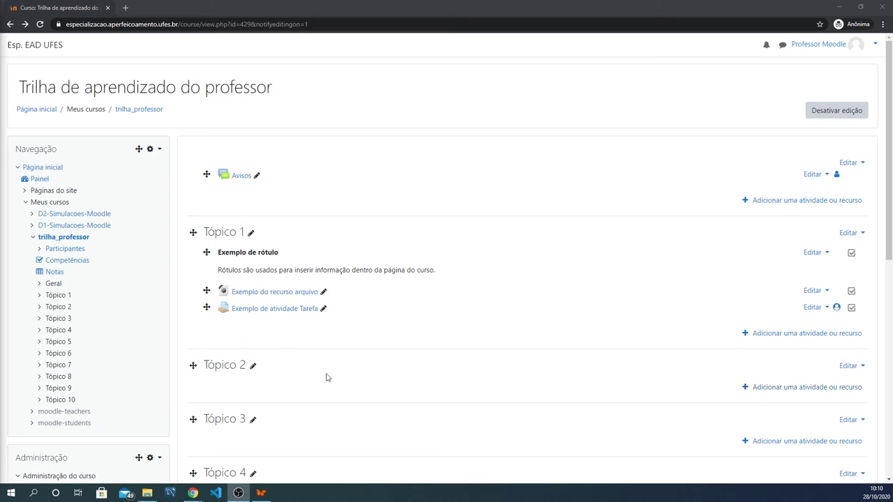
# Start adding an activity or resource to Tópico 2 and browse the Atividades, Recursos and Todos lists
pyautogui.click(801, 388)
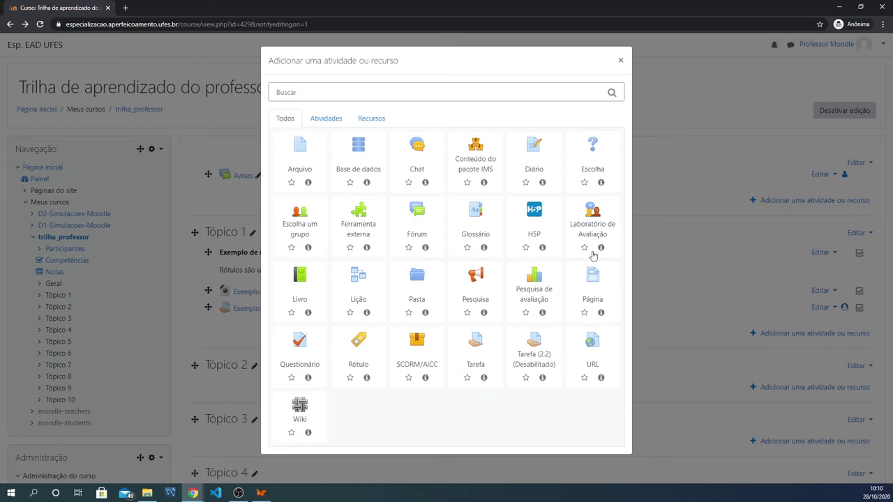
pyautogui.click(319, 93)
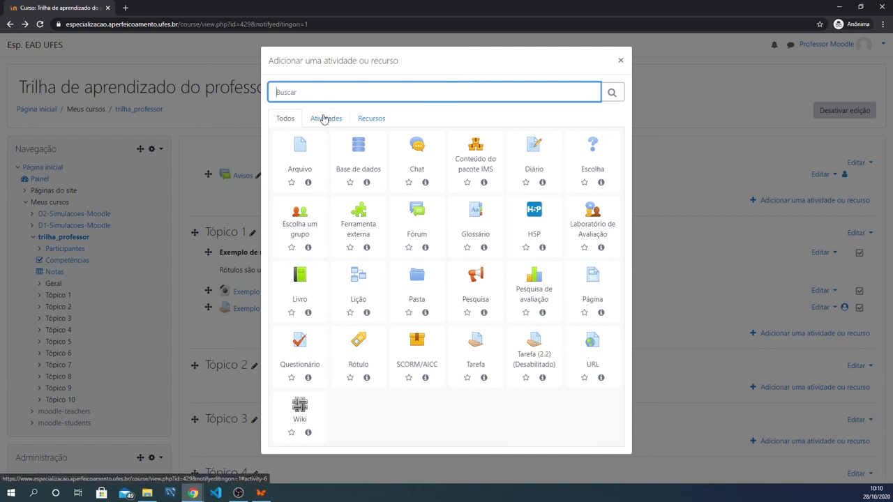
pyautogui.click(324, 119)
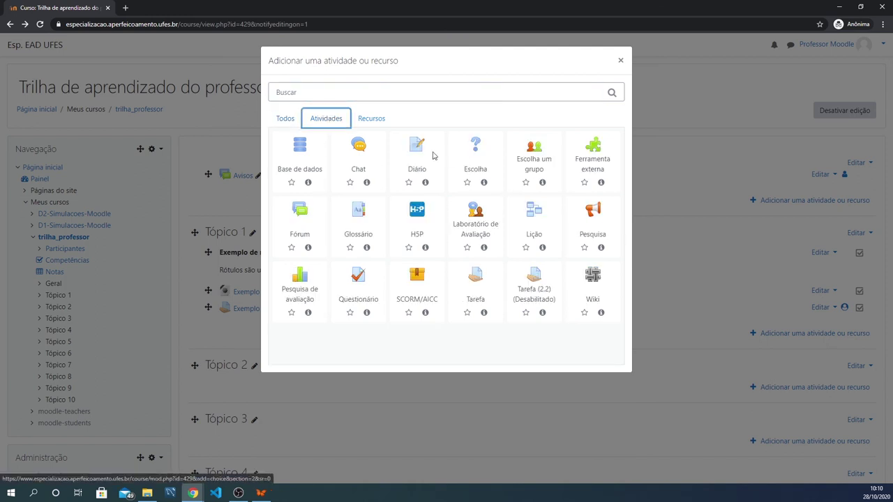
pyautogui.click(383, 120)
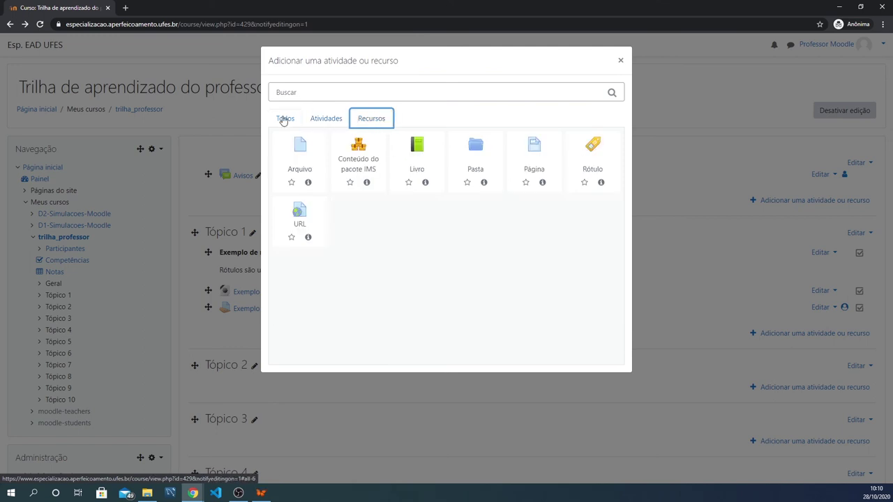
pyautogui.click(283, 119)
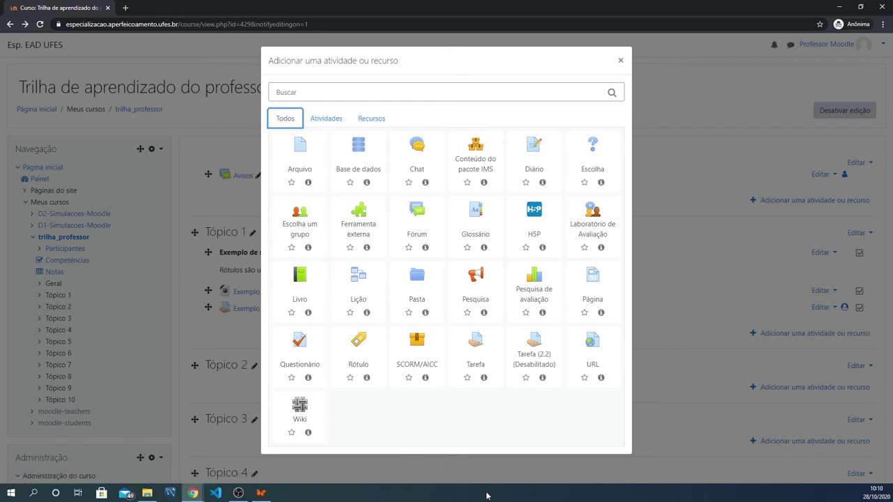
# Read the help description of the URL resource and return to the full list of activities and resources
pyautogui.click(599, 378)
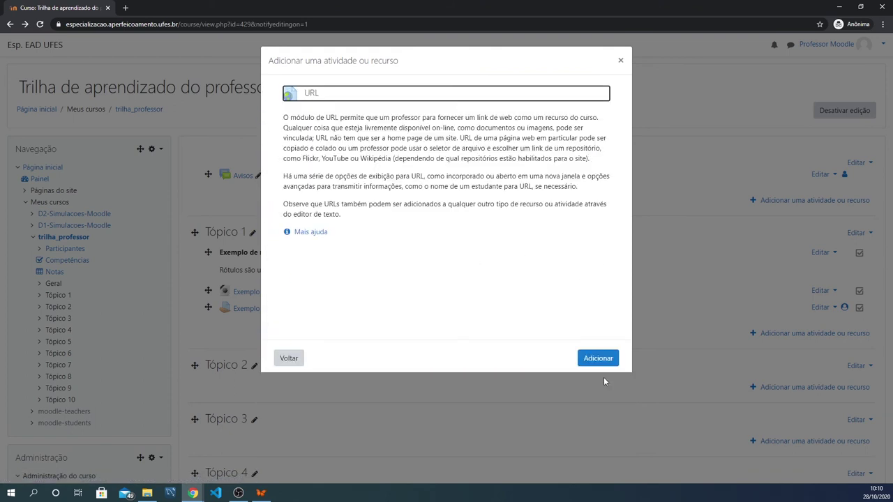
pyautogui.click(339, 120)
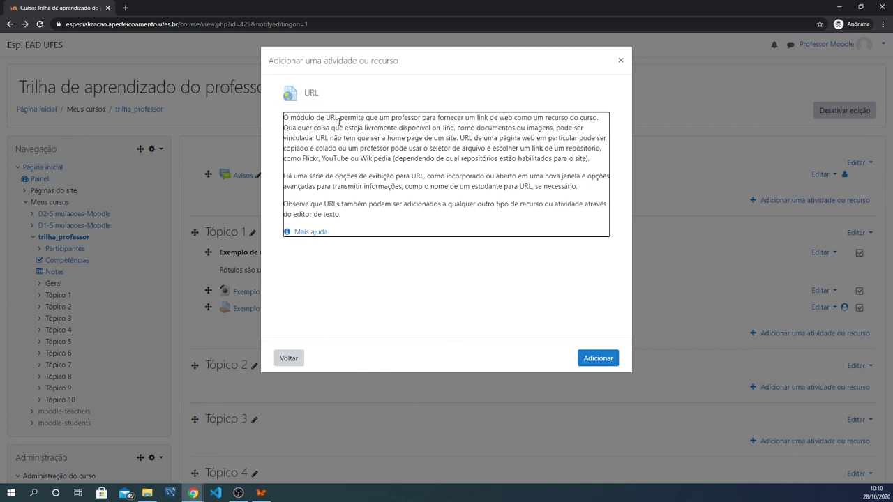
pyautogui.click(449, 265)
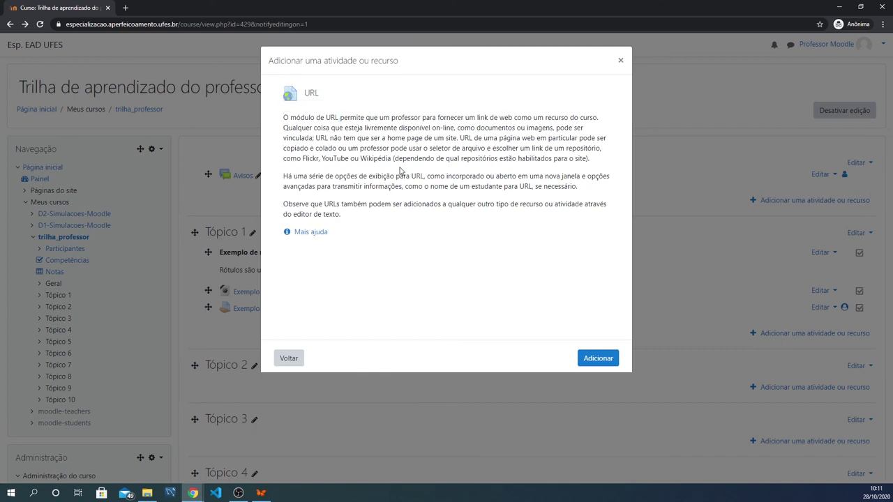
pyautogui.click(287, 358)
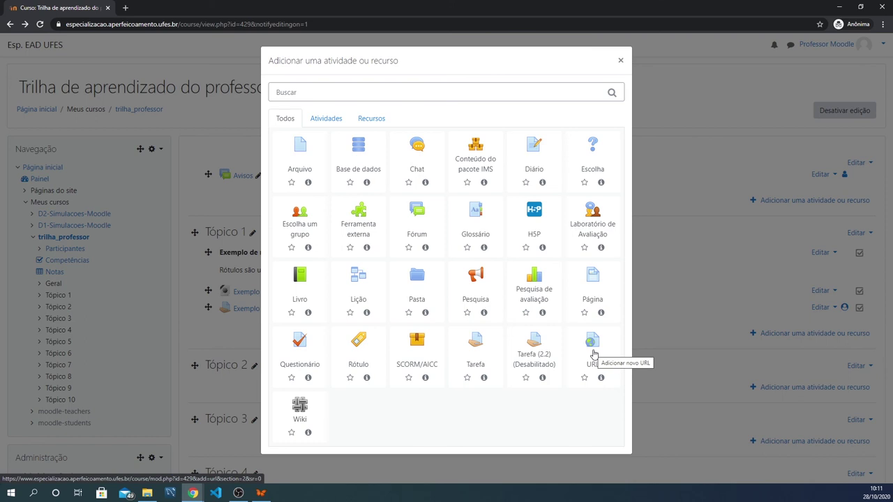
# Close the activity and resource chooser without adding anything, and turn off the course's editing mode
pyautogui.click(620, 62)
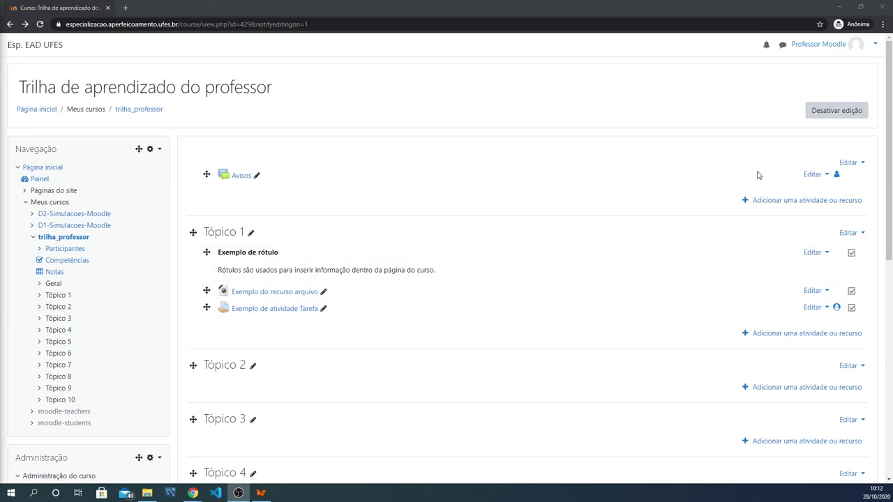
pyautogui.click(825, 115)
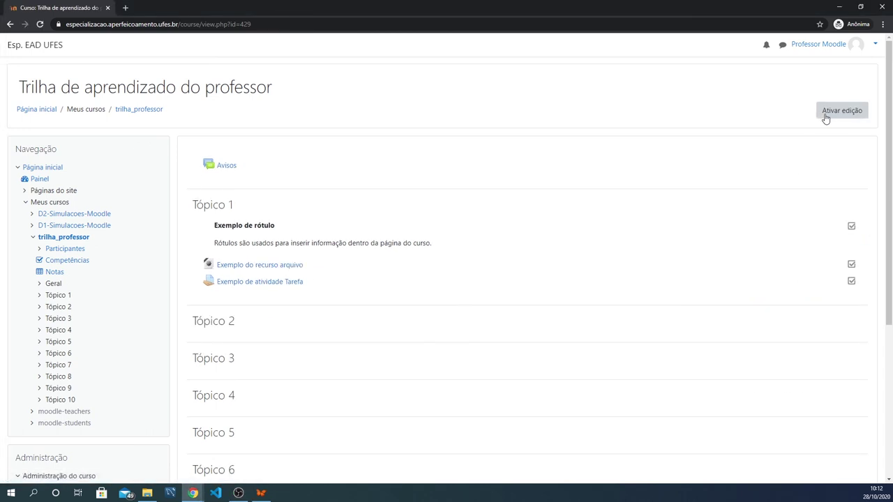